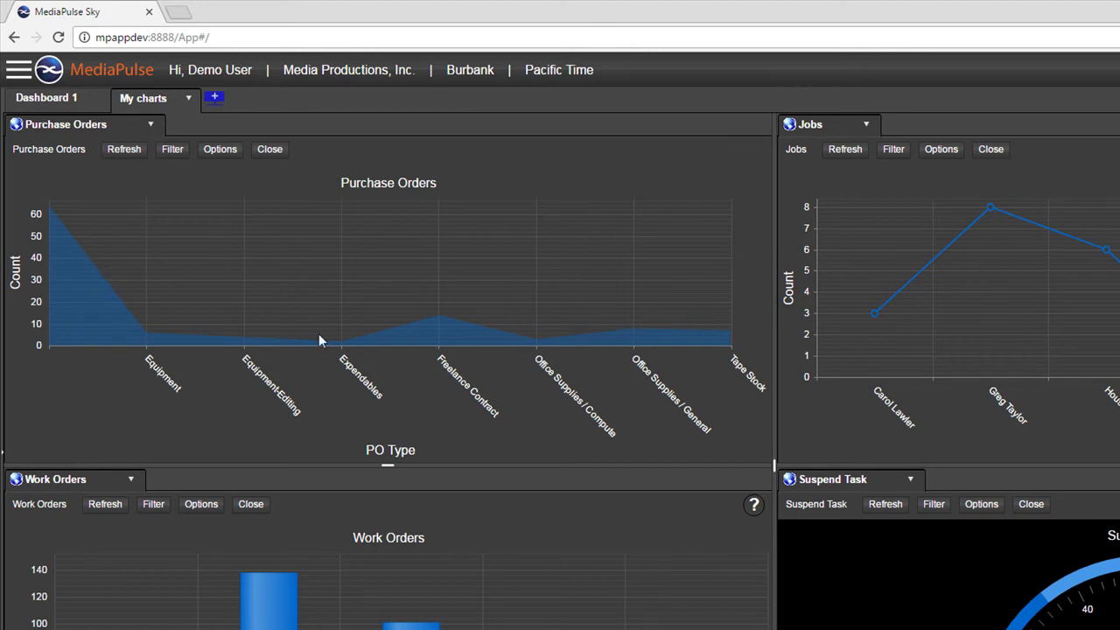
Change the Work Orders chart type to Smooth Area with Week grouping
mouse_move(342, 356)
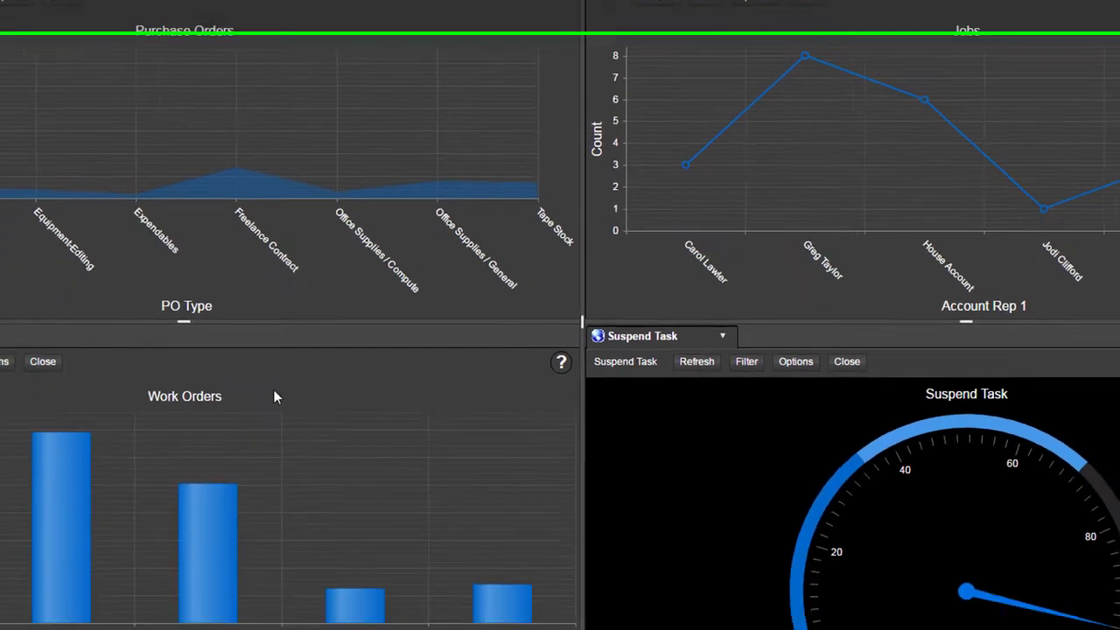
mouse_move(206, 538)
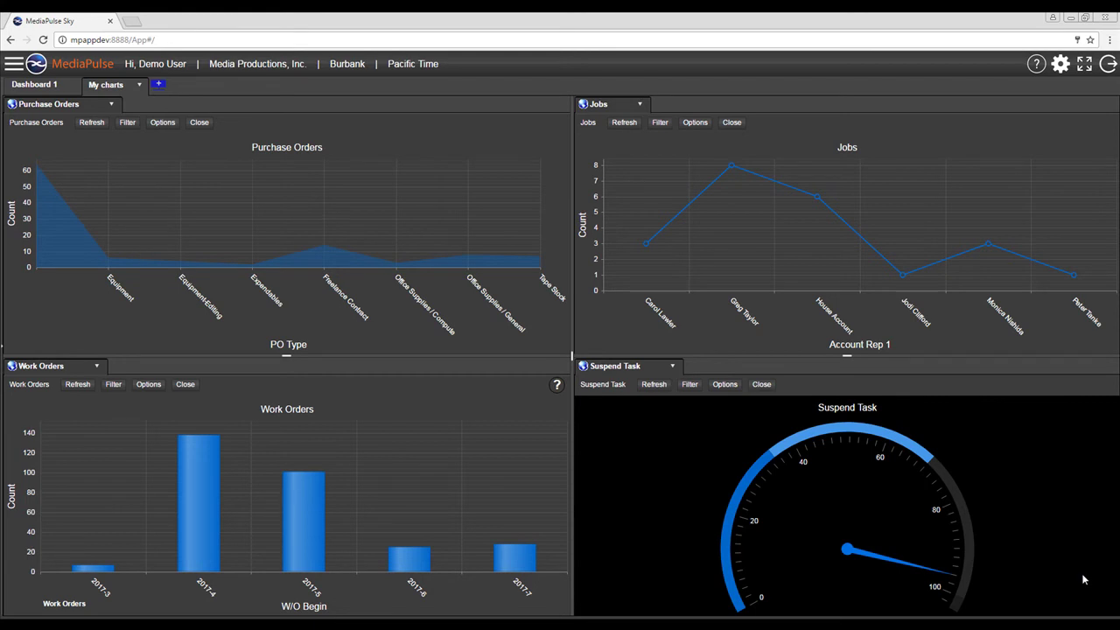
left_click(149, 389)
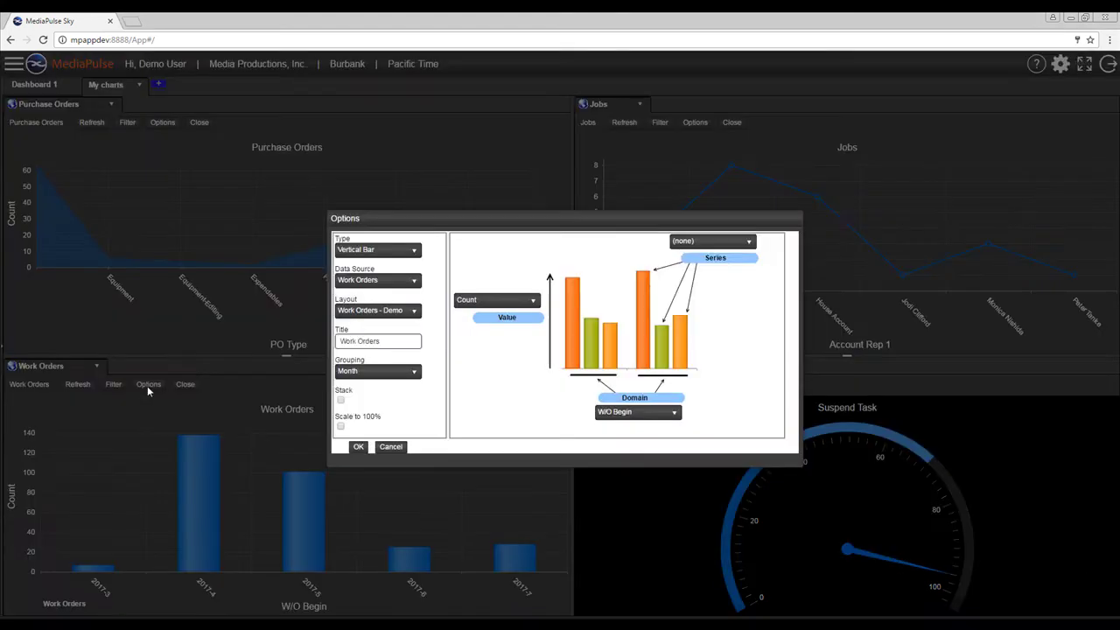
left_click(372, 251)
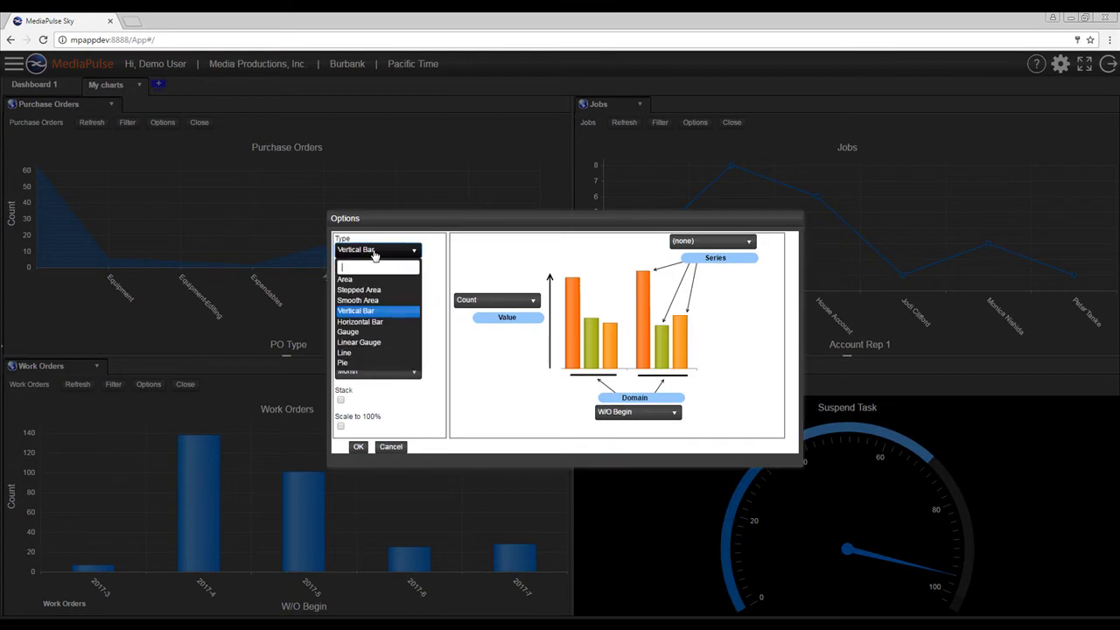
left_click(358, 302)
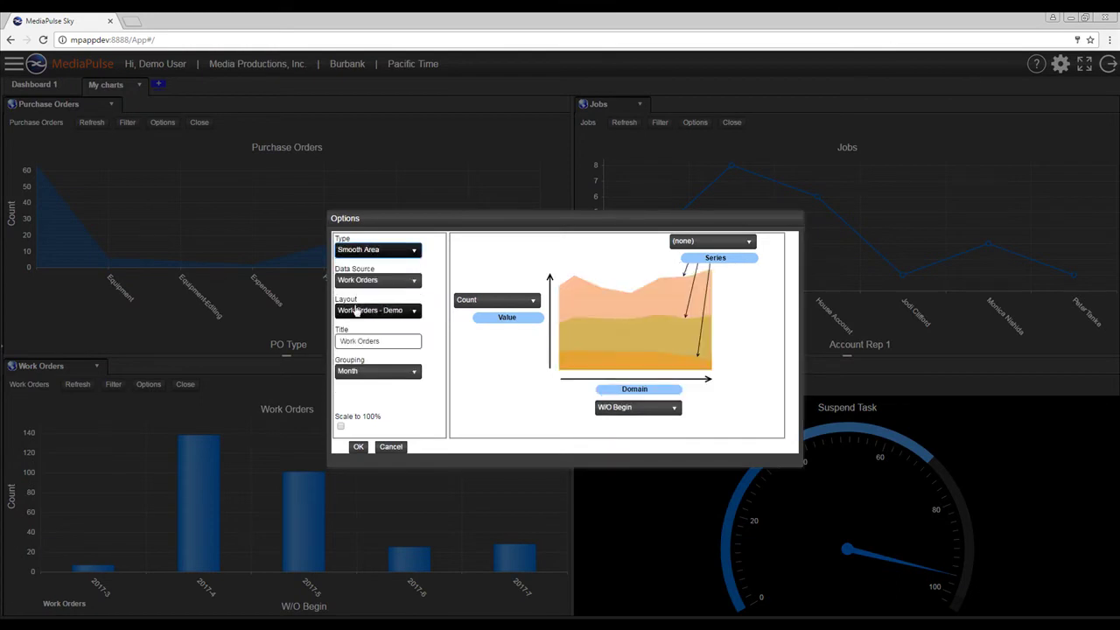
left_click(355, 373)
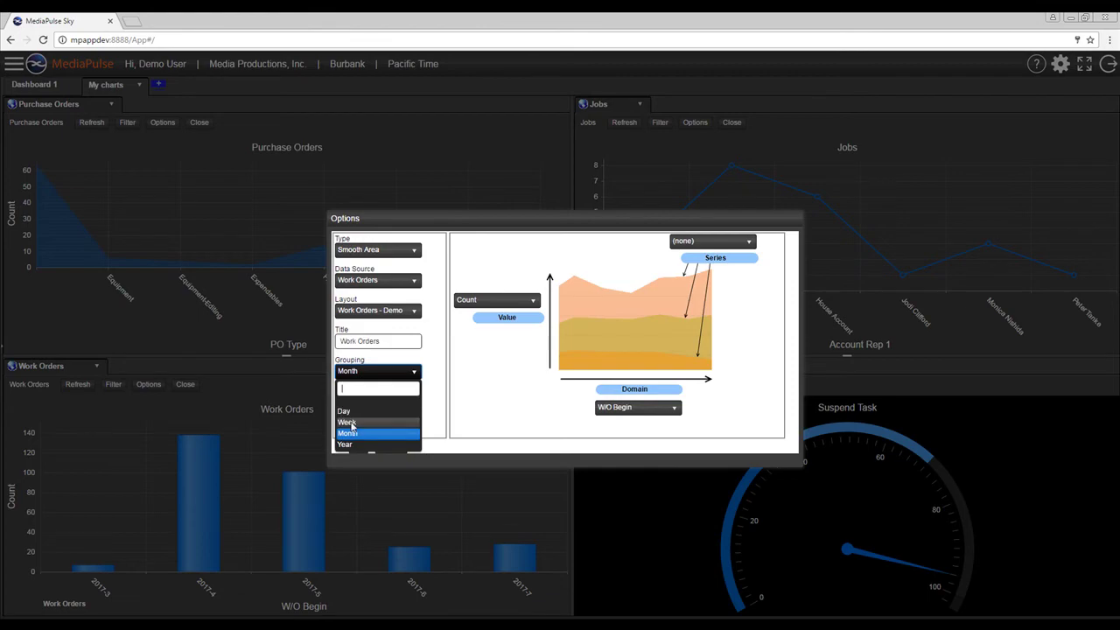
left_click(348, 423)
left_click(370, 450)
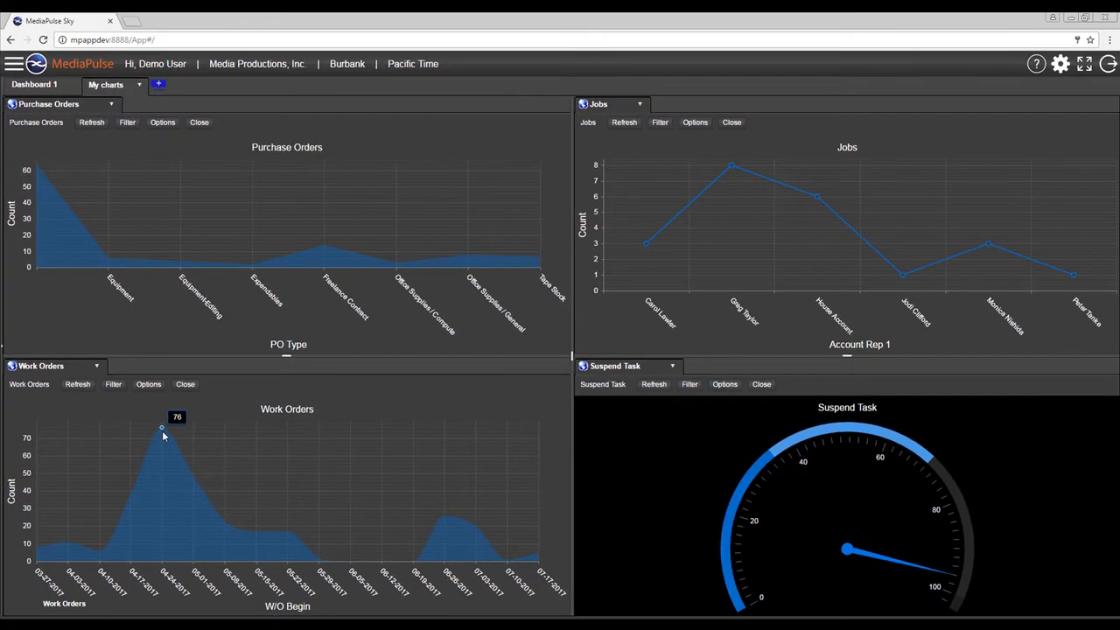
Review the Work Orders filter criteria and W/O Begin calendar, then cancel without searching
left_click(114, 386)
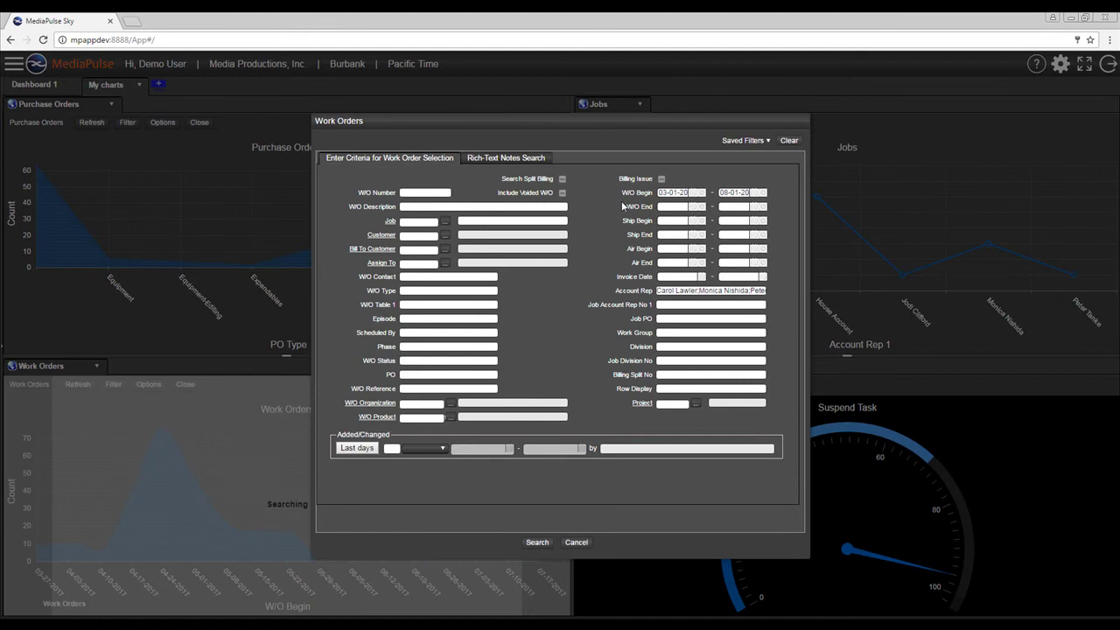
left_click(692, 195)
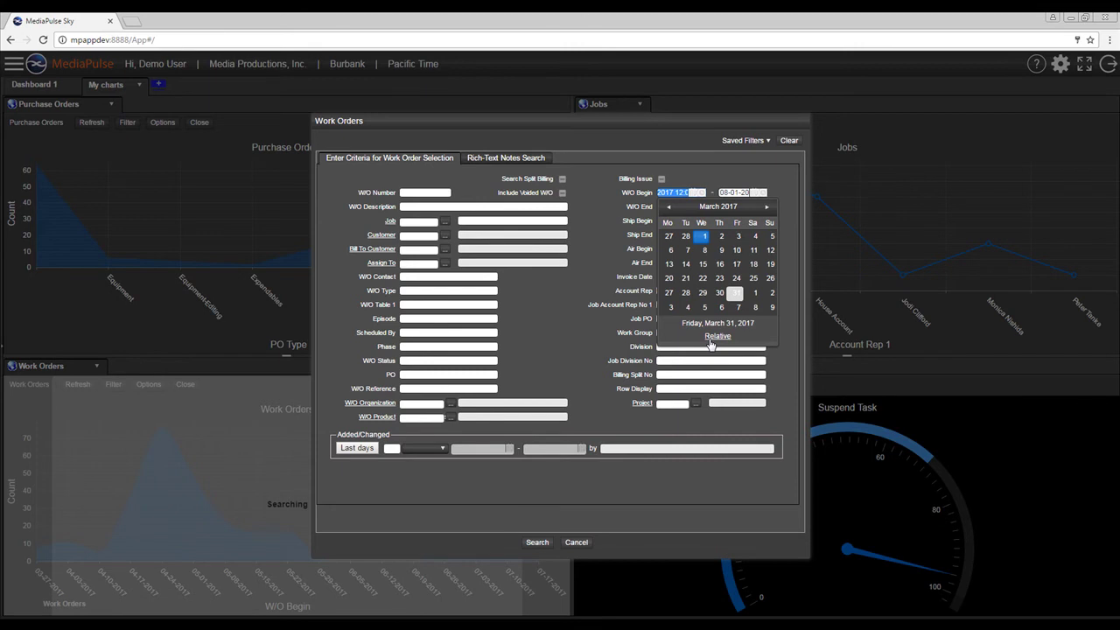
left_click(573, 539)
Set Work Orders to a Vertical Bar chart by Month, with series split by Account Rep
left_click(149, 391)
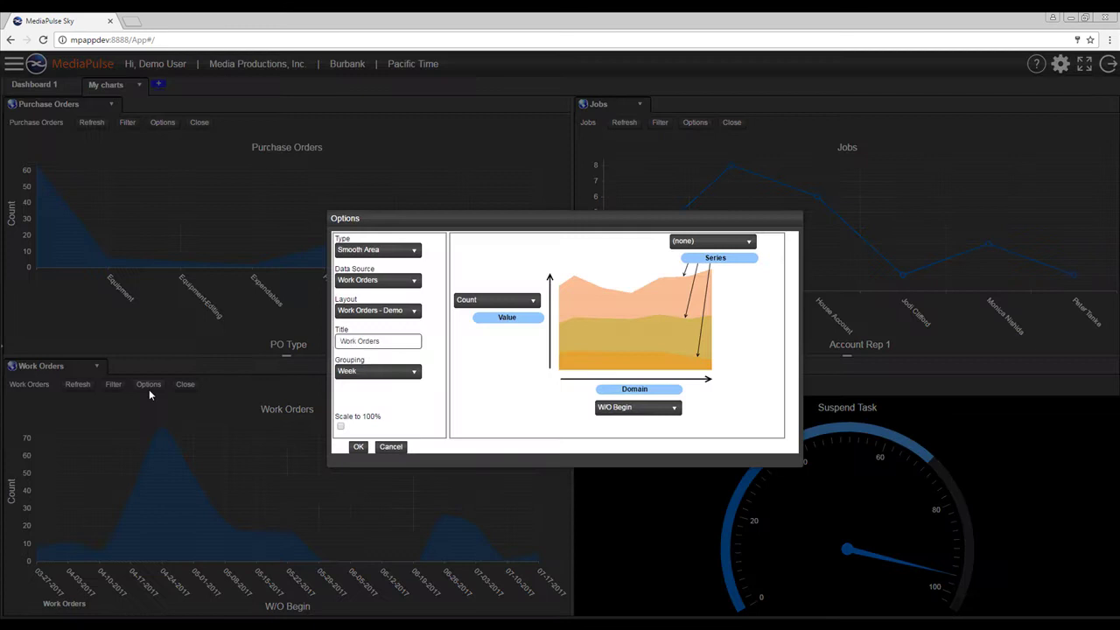
left_click(401, 252)
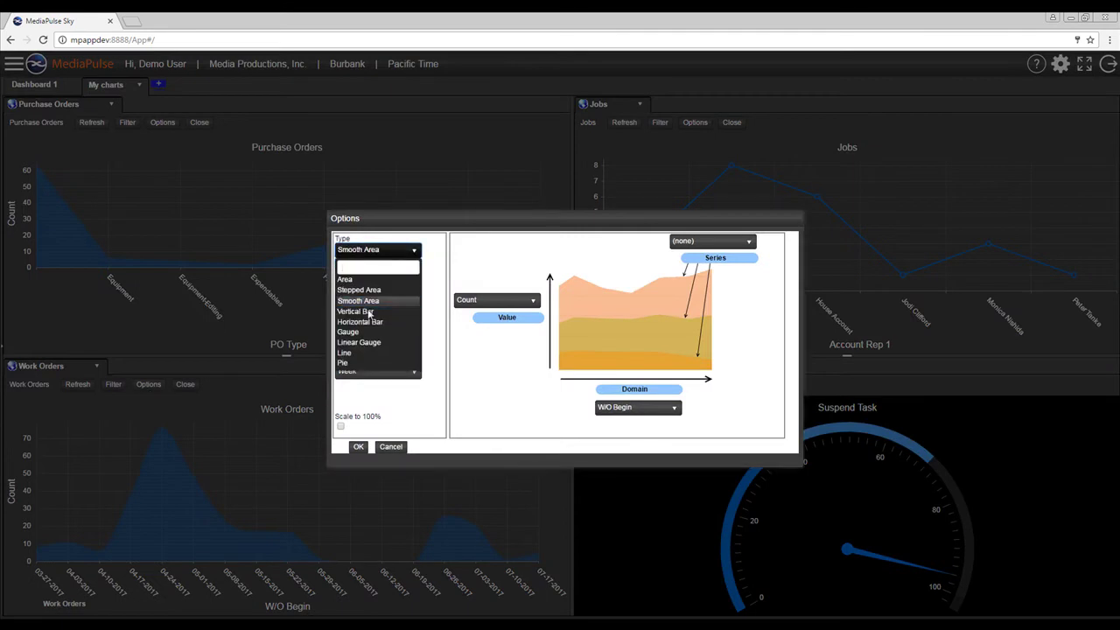
left_click(355, 311)
left_click(360, 372)
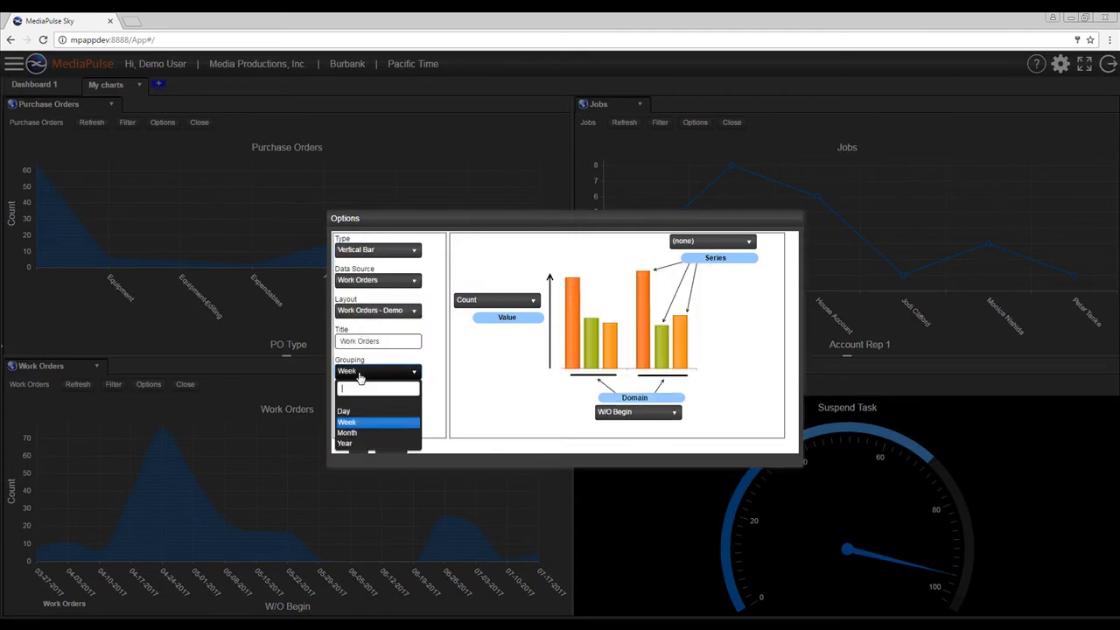
left_click(354, 432)
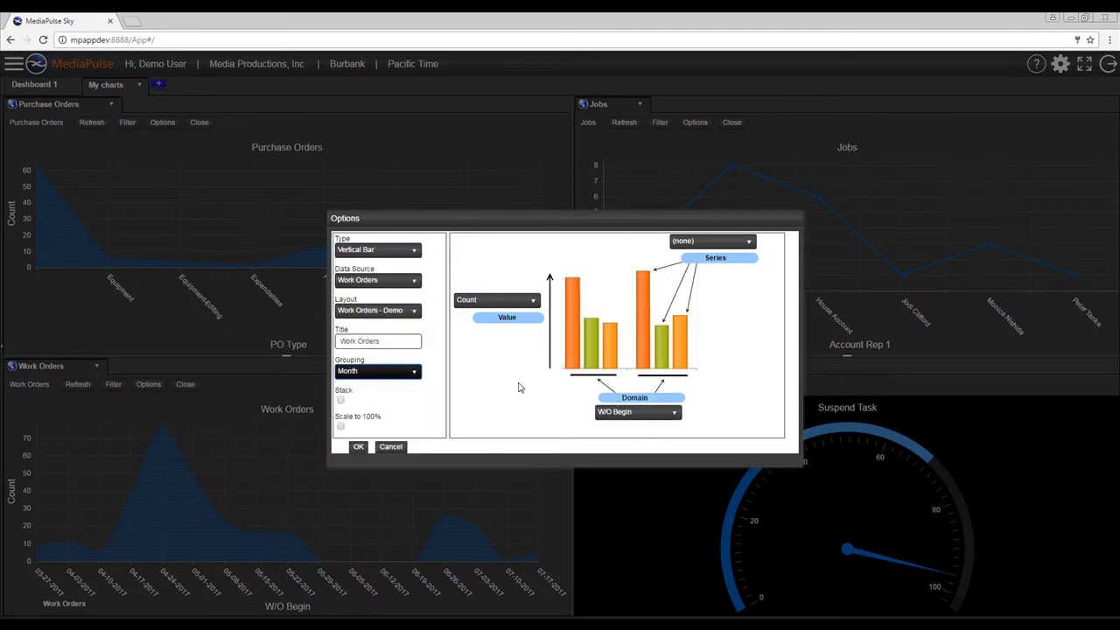
left_click(695, 250)
left_click(696, 263)
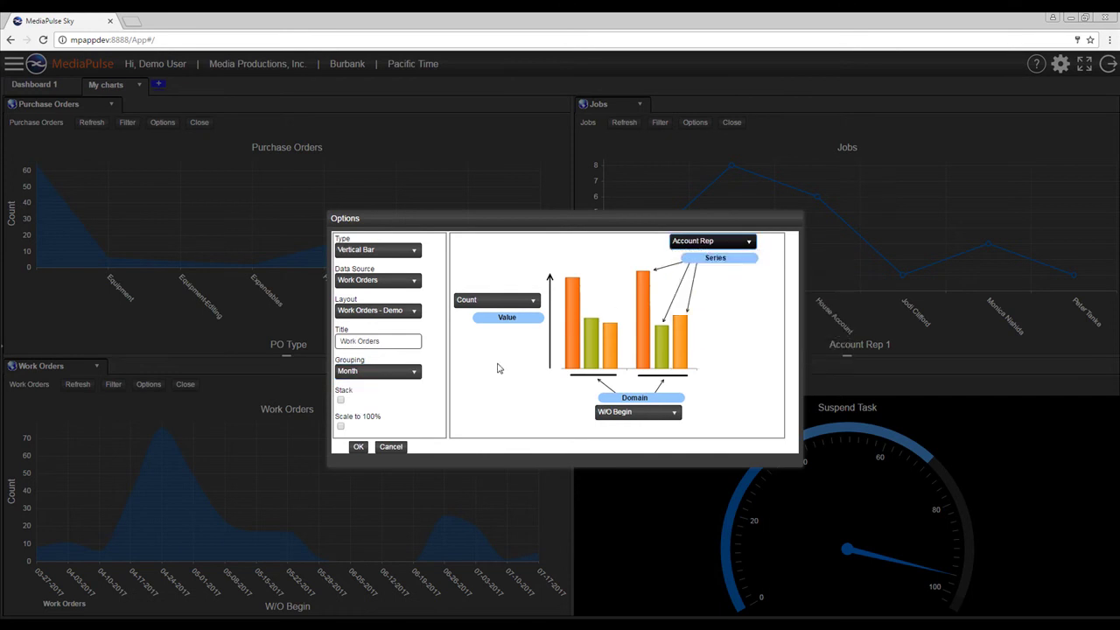
left_click(358, 446)
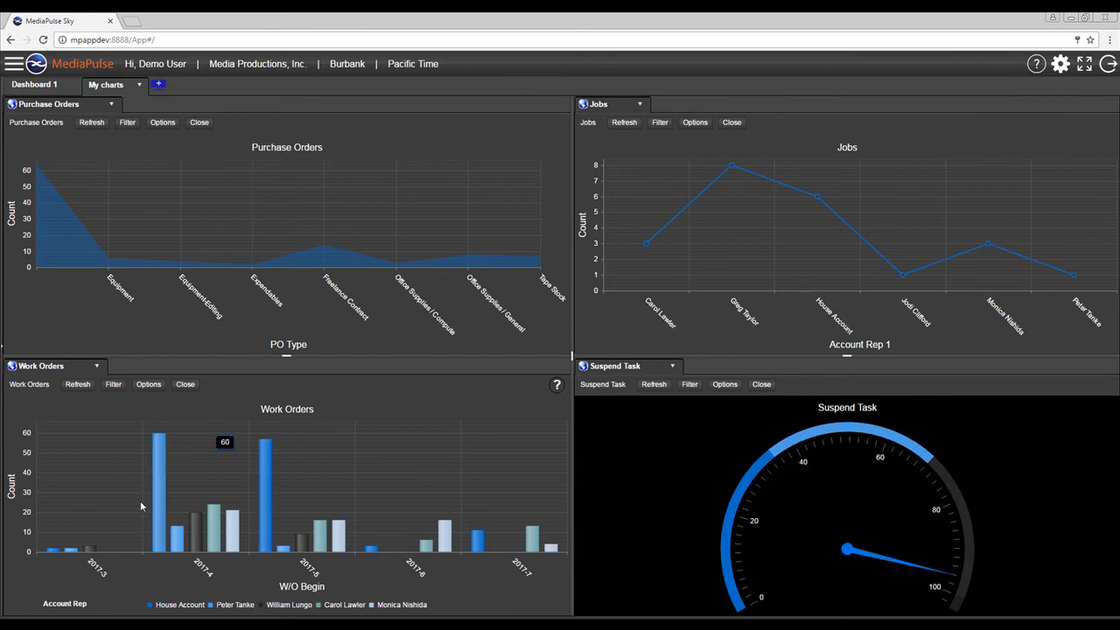
Zoom into the 2017-4 bars and measure the chart by Sum of W/O Total
left_click_drag(140, 501, 246, 506)
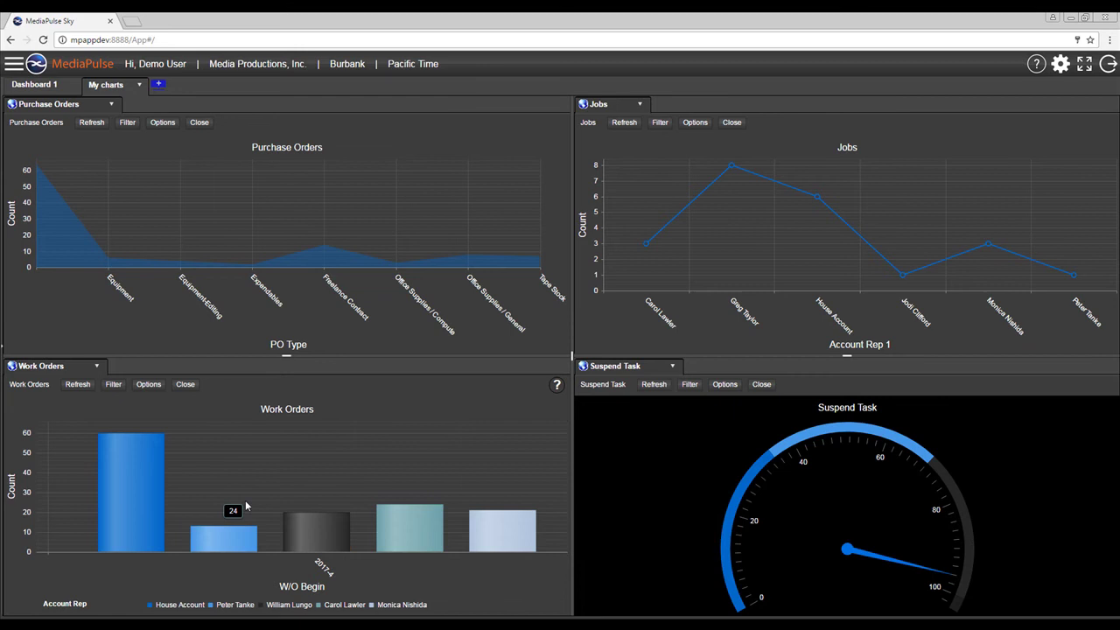
left_click(146, 385)
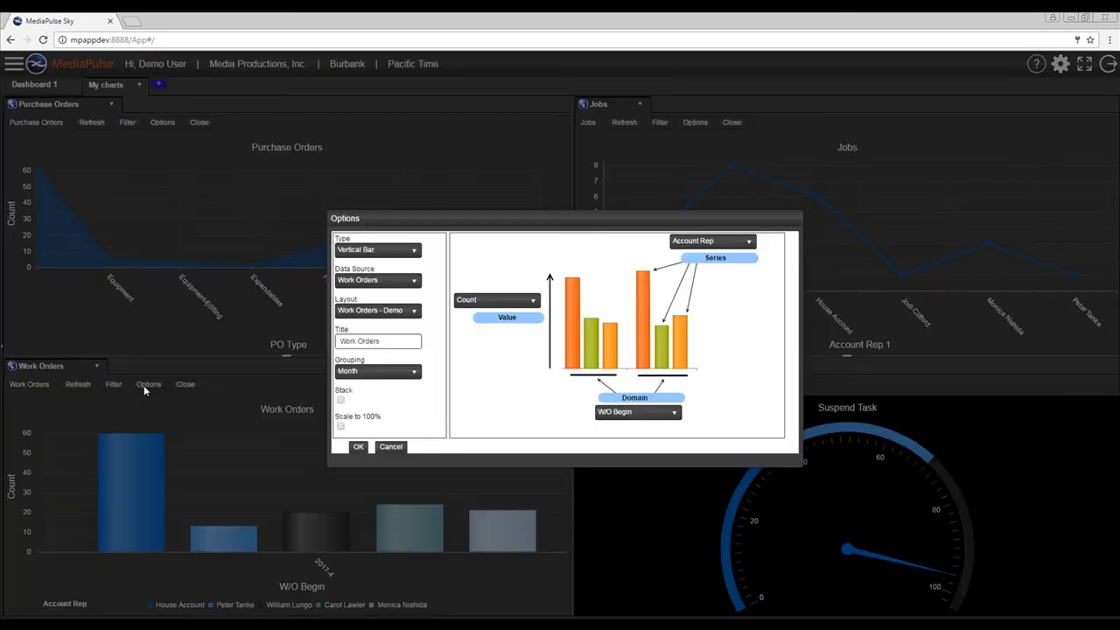
left_click(482, 312)
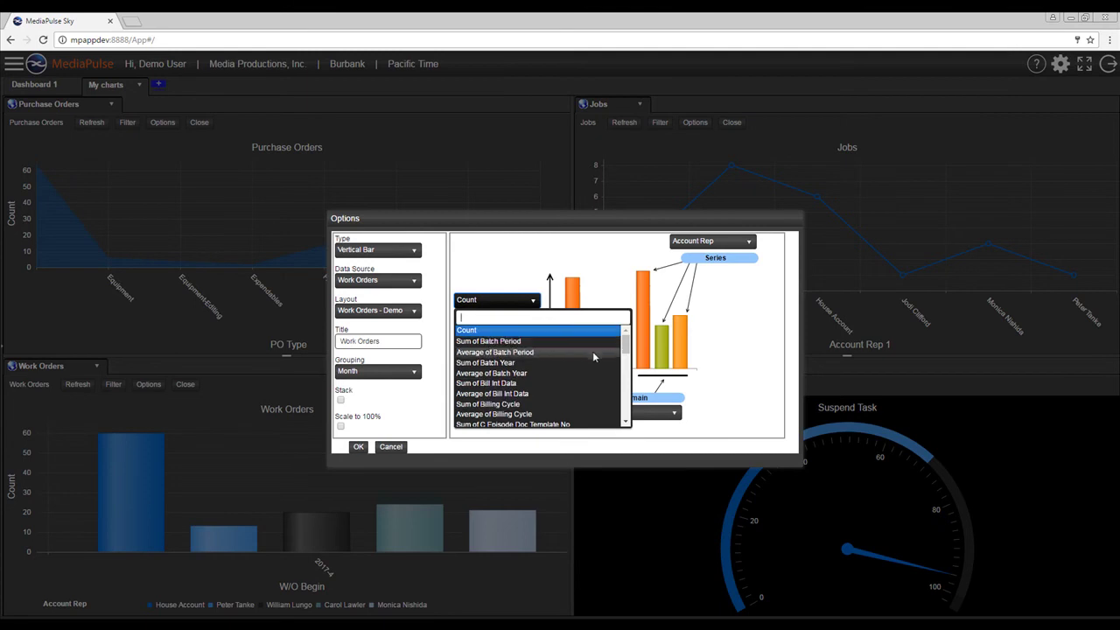
scroll(623, 352, "down", 5)
left_click(494, 408)
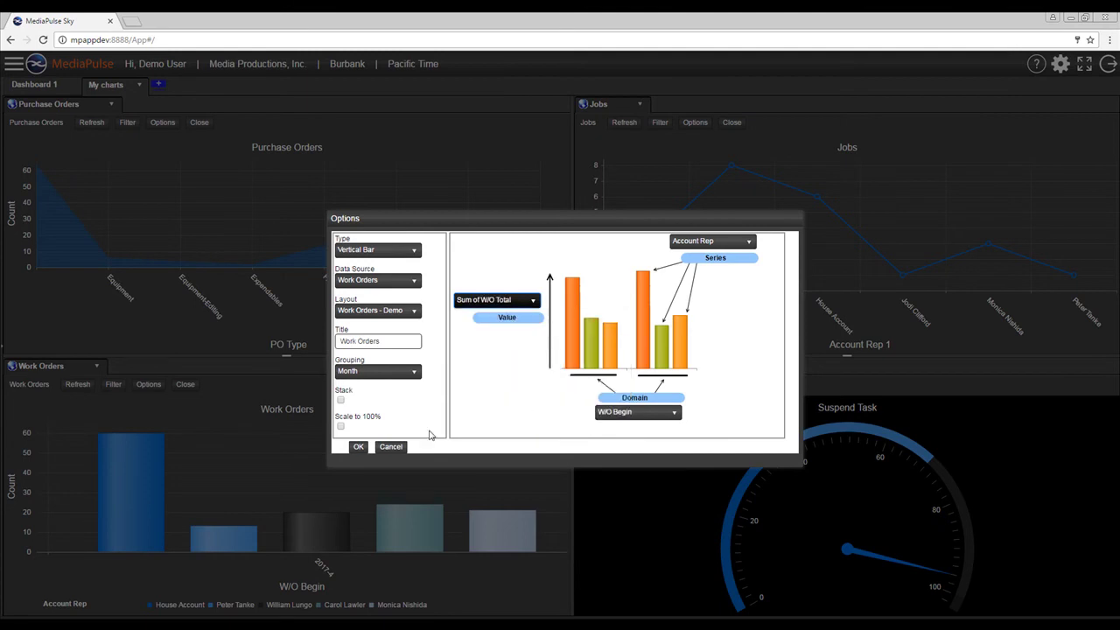
left_click(358, 448)
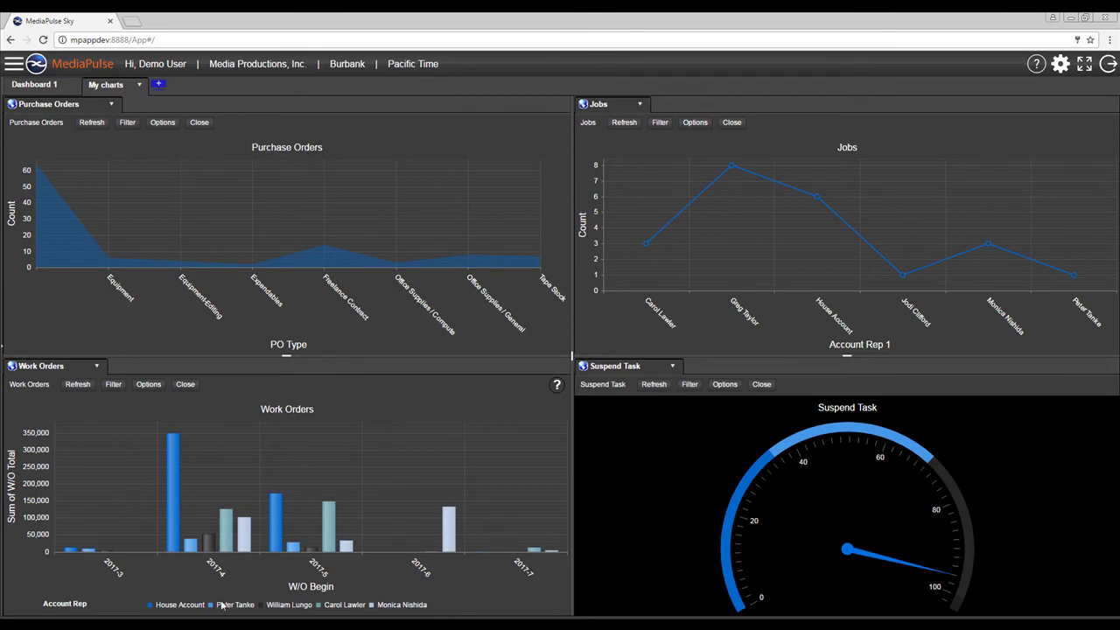
left_click(289, 605)
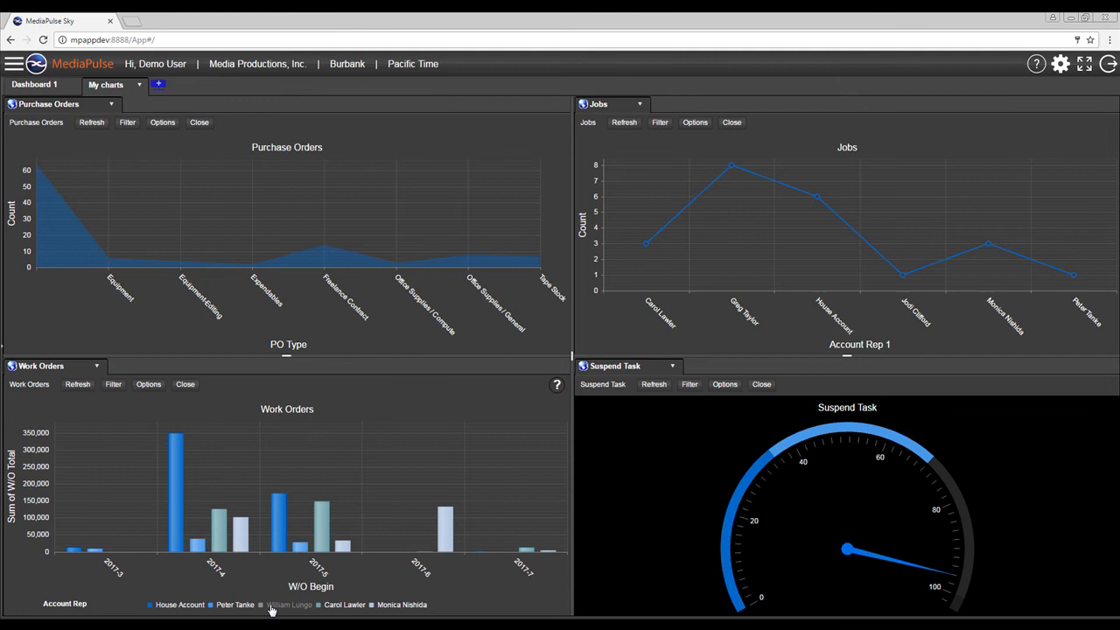
left_click(344, 606)
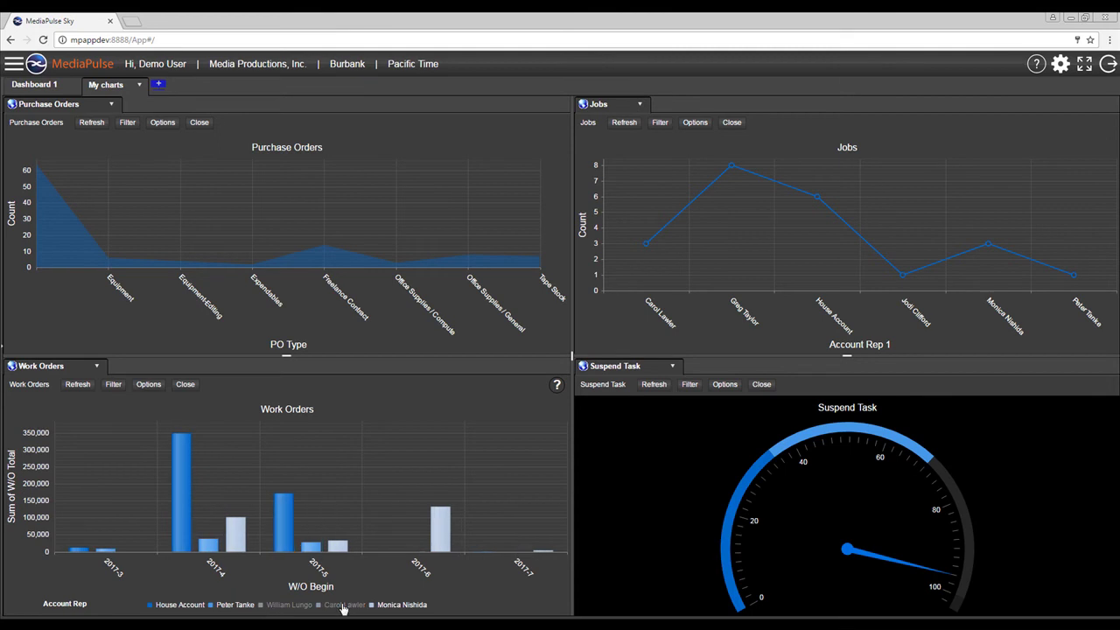
left_click(343, 606)
left_click(302, 606)
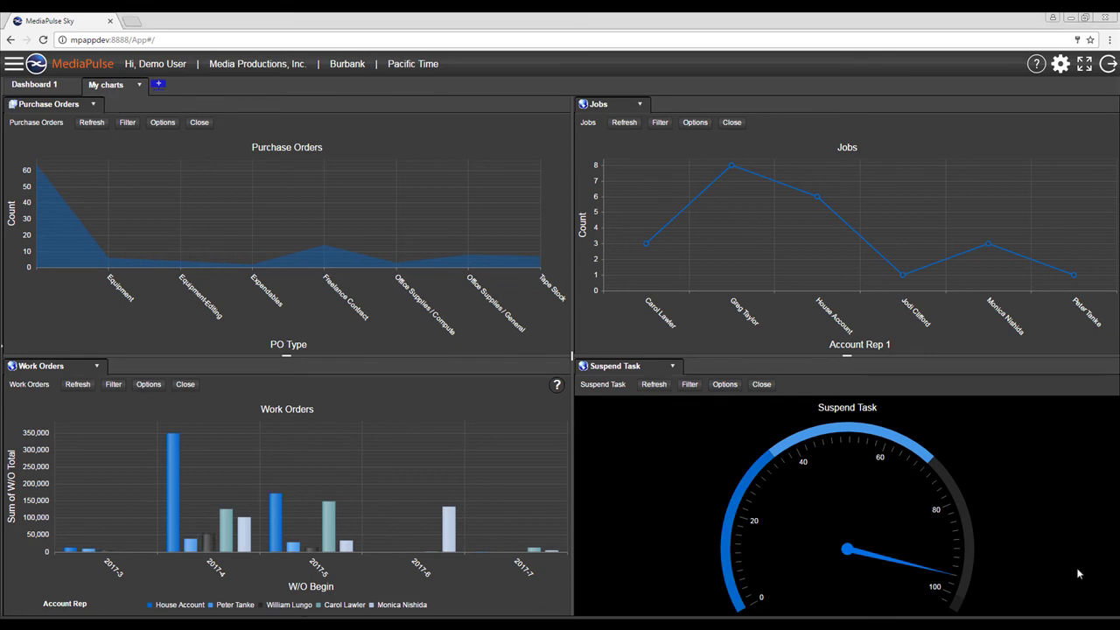
Create a new Pie chart gadget using the Jobs data source
left_click(15, 66)
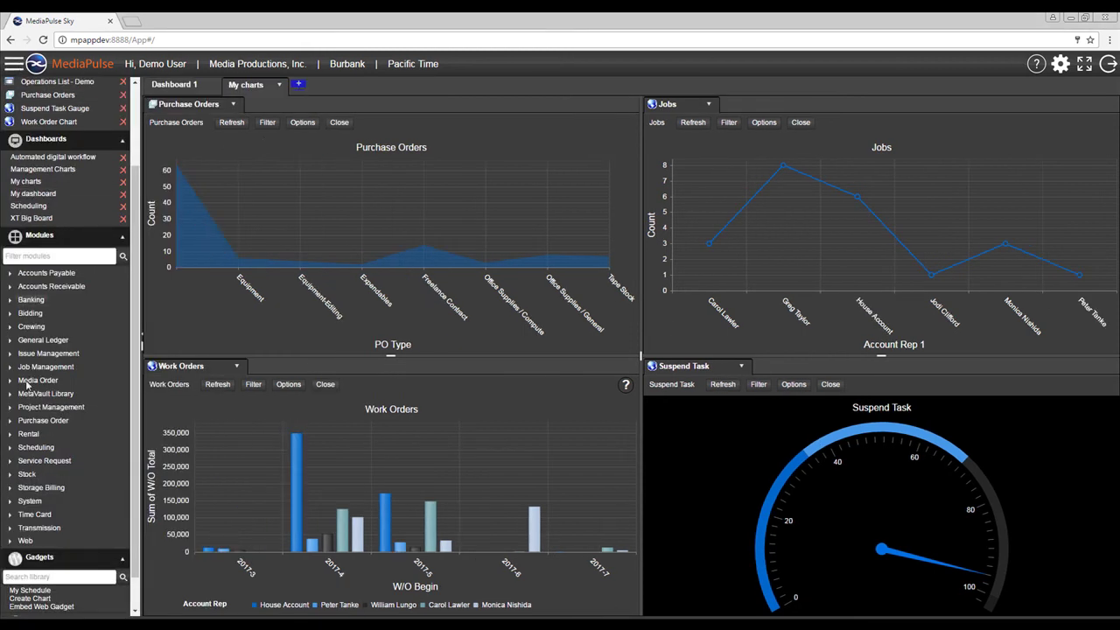
left_click(29, 599)
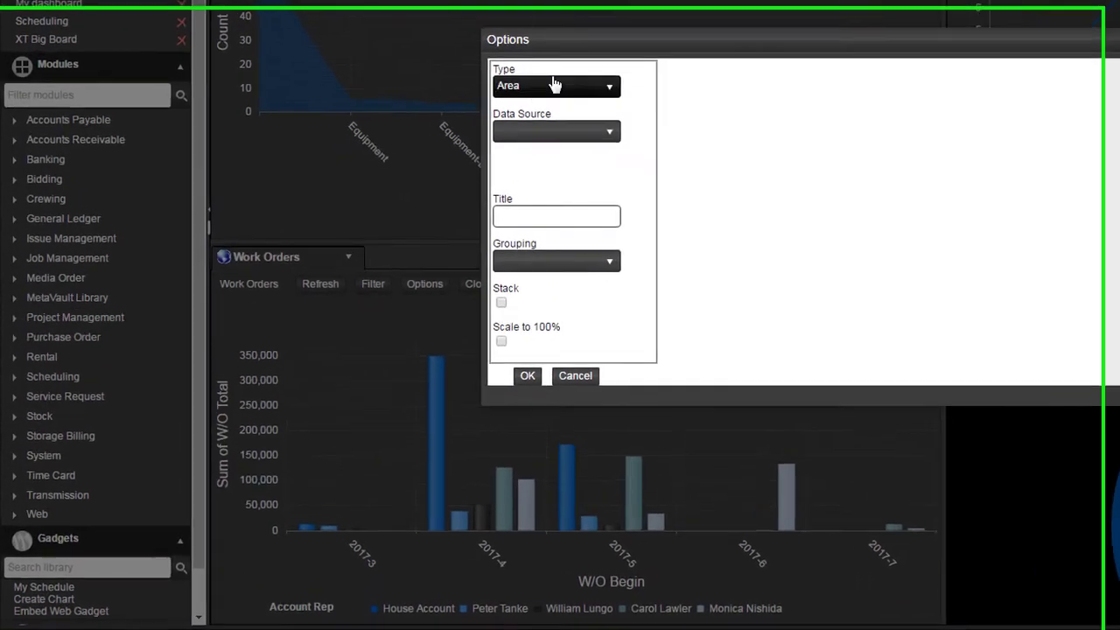
left_click(537, 77)
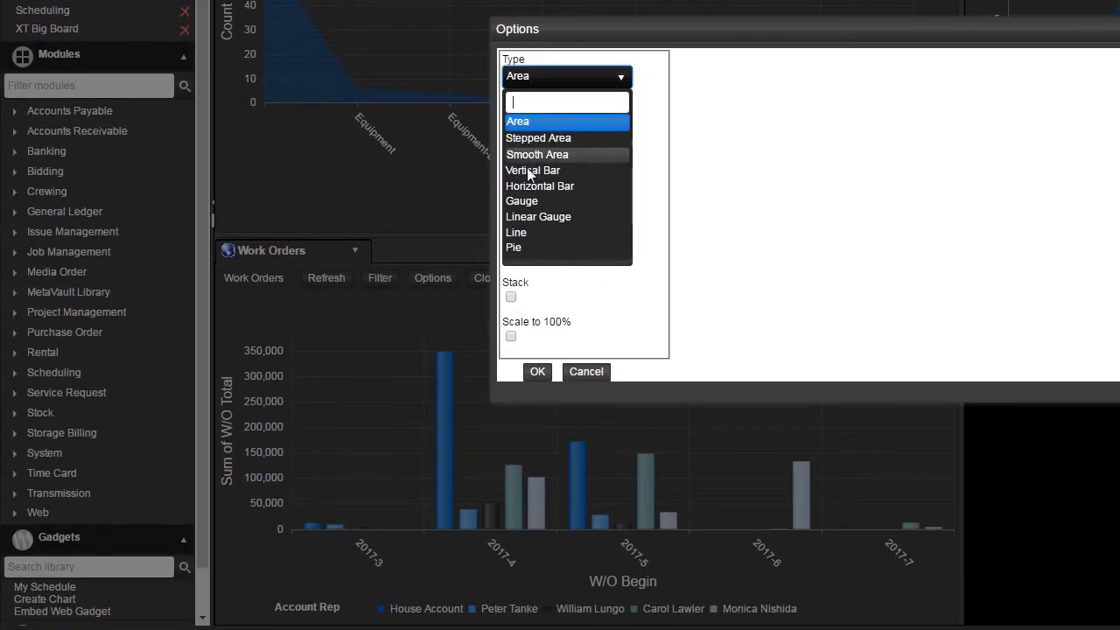
left_click(520, 248)
left_click(536, 131)
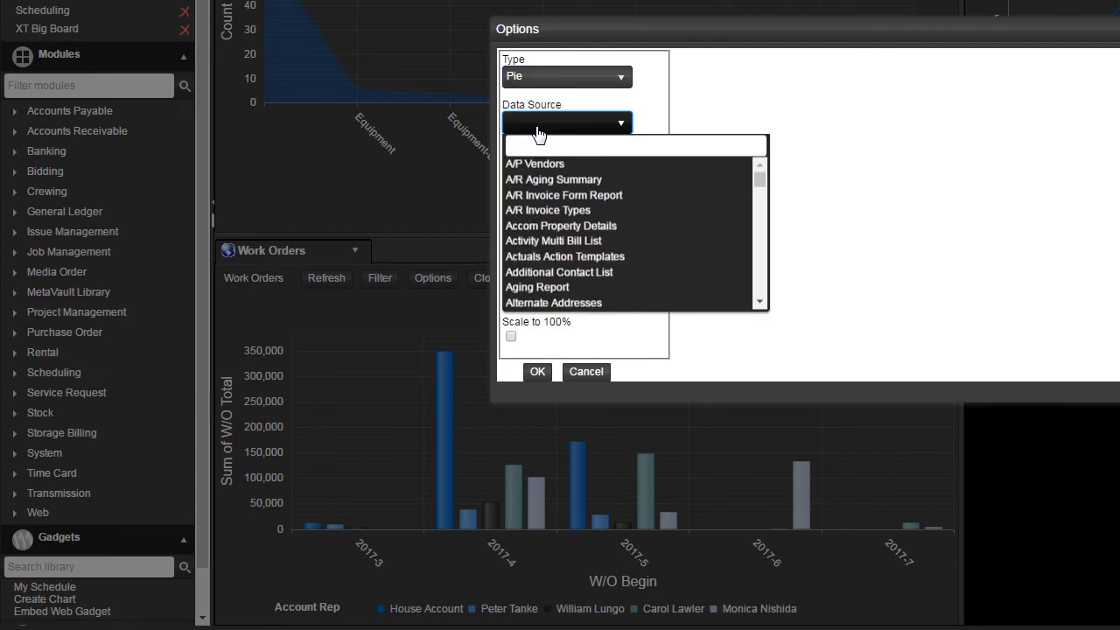
type("jobs")
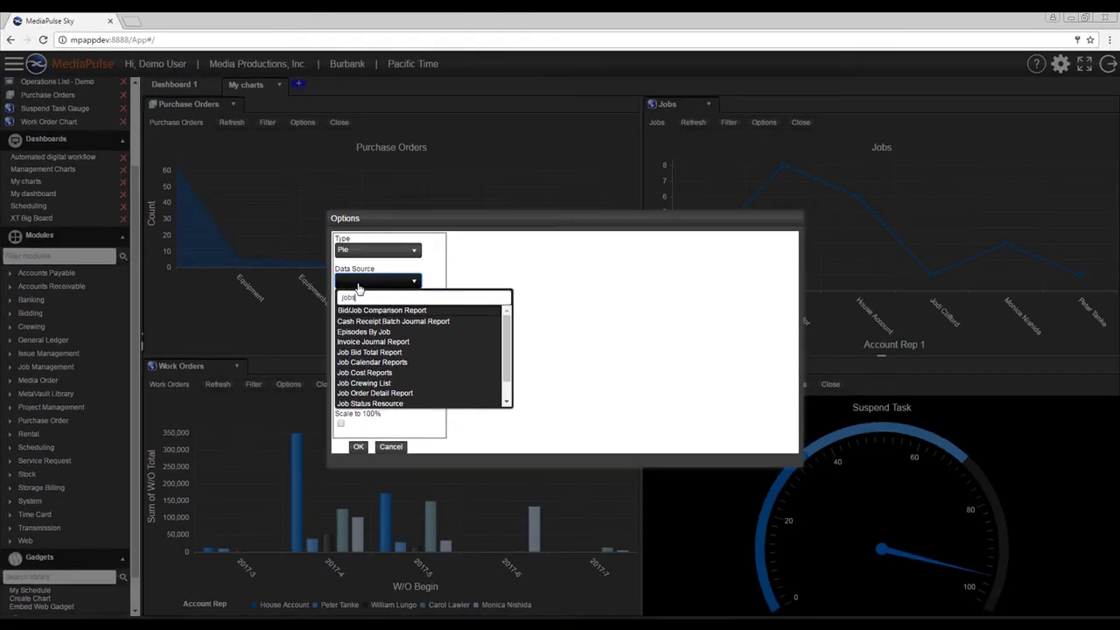
left_click(449, 238)
left_click(449, 203)
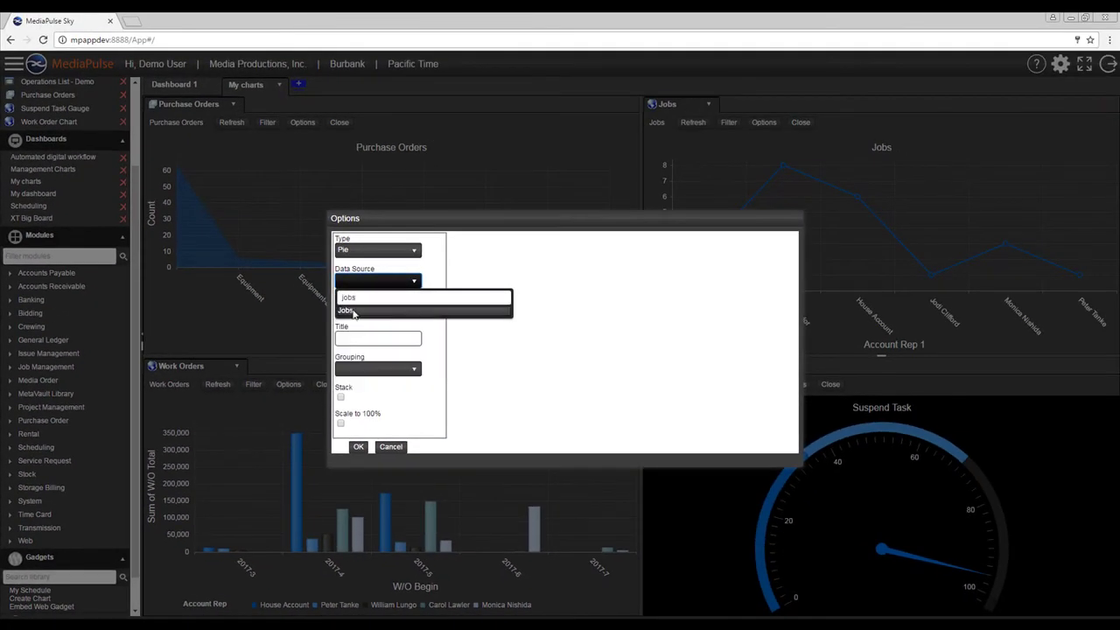
Choose the Jobs layout, title it 'Jobs by Type', slice by Job Type, and save
left_click(356, 313)
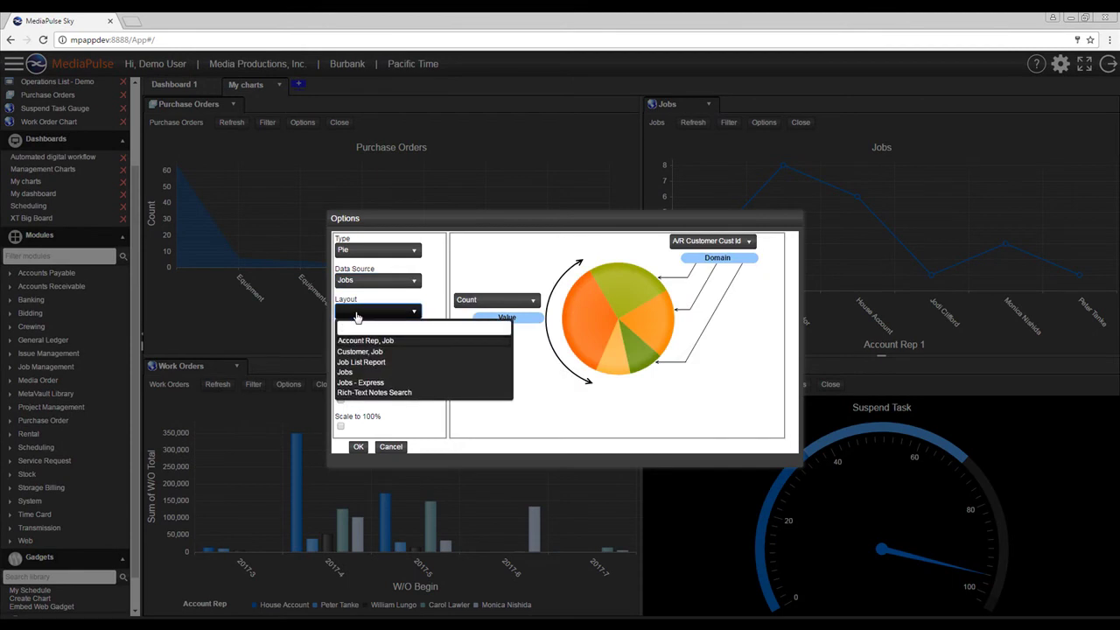
type("Jobs")
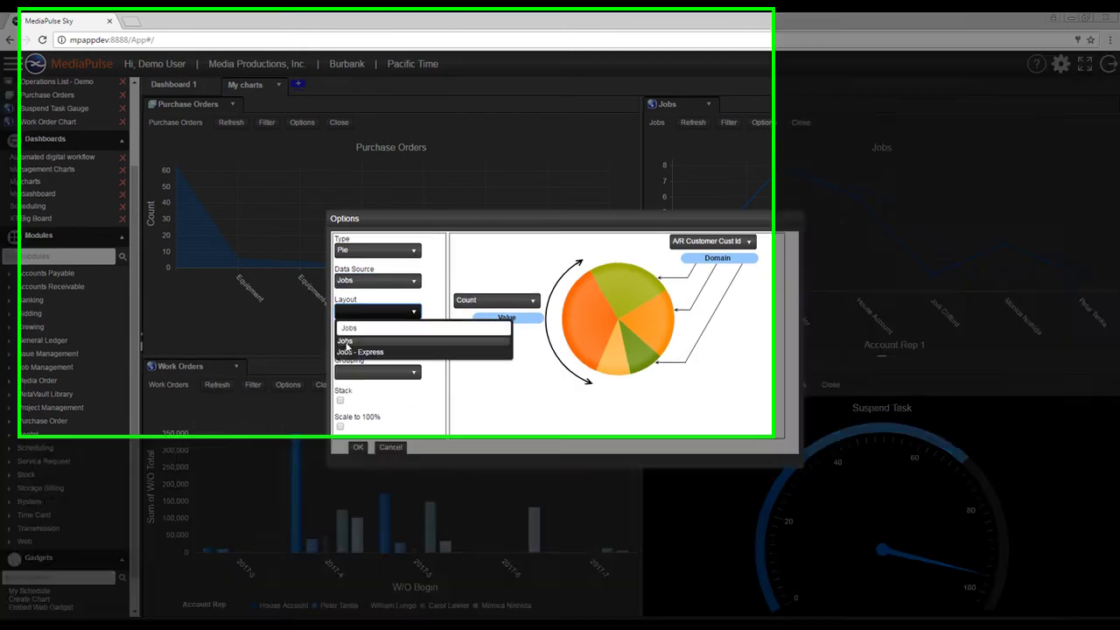
left_click(346, 342)
left_click(350, 341)
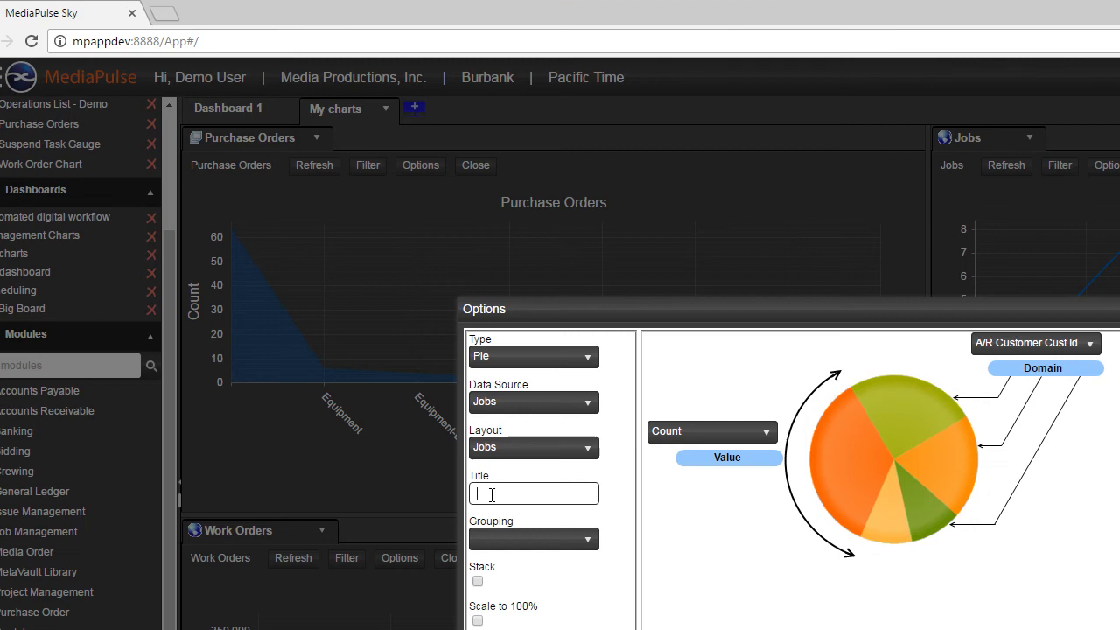
type("Jobs by Type")
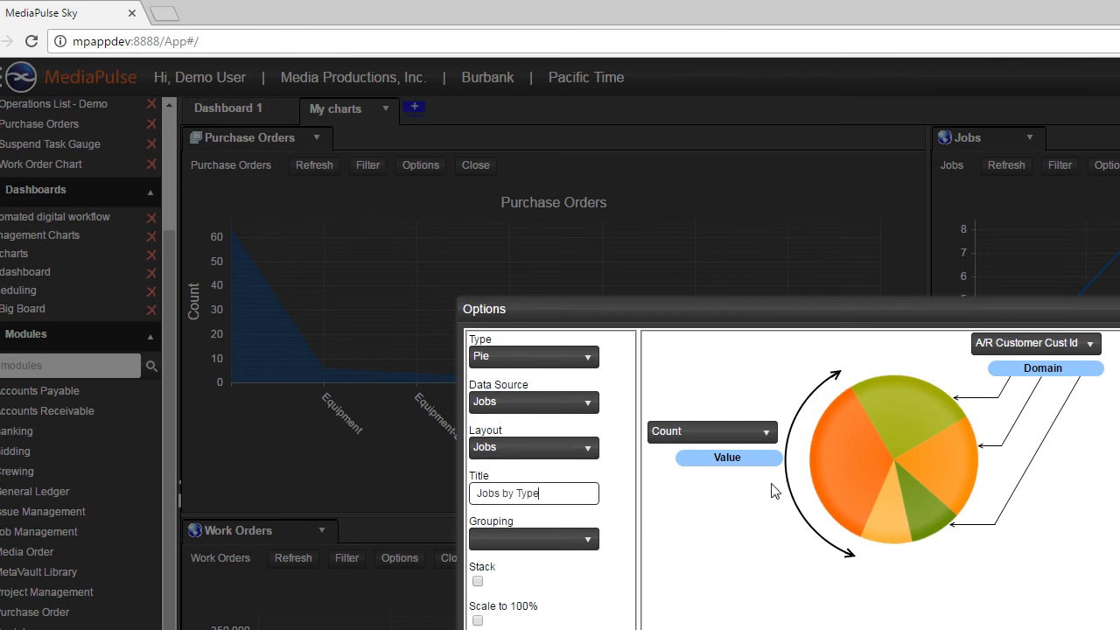
left_click(1066, 349)
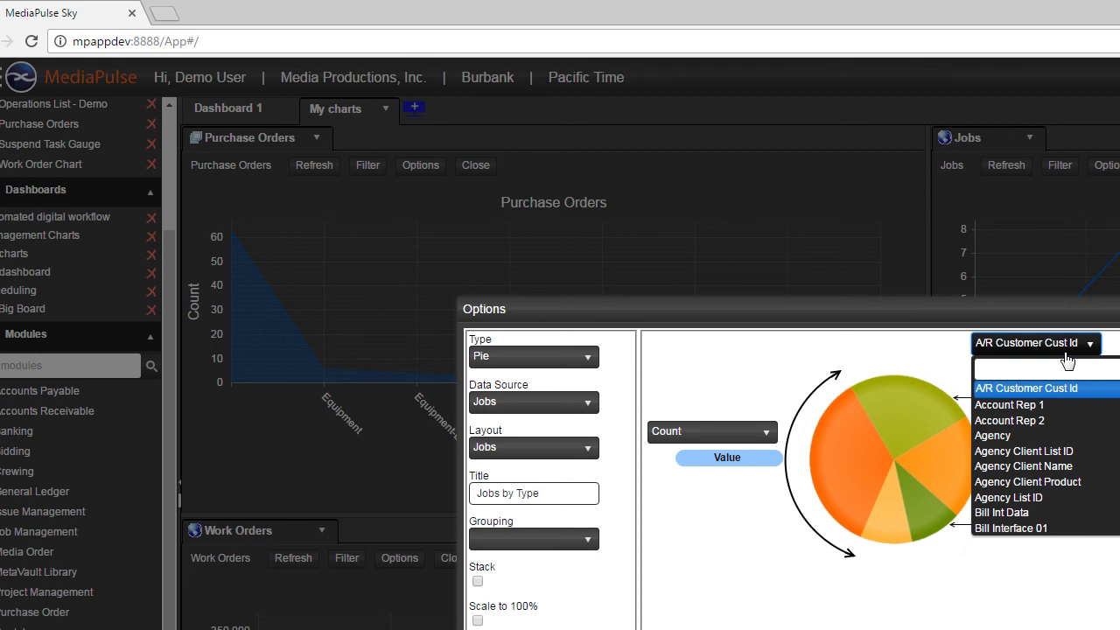
type("job ty")
left_click(1050, 387)
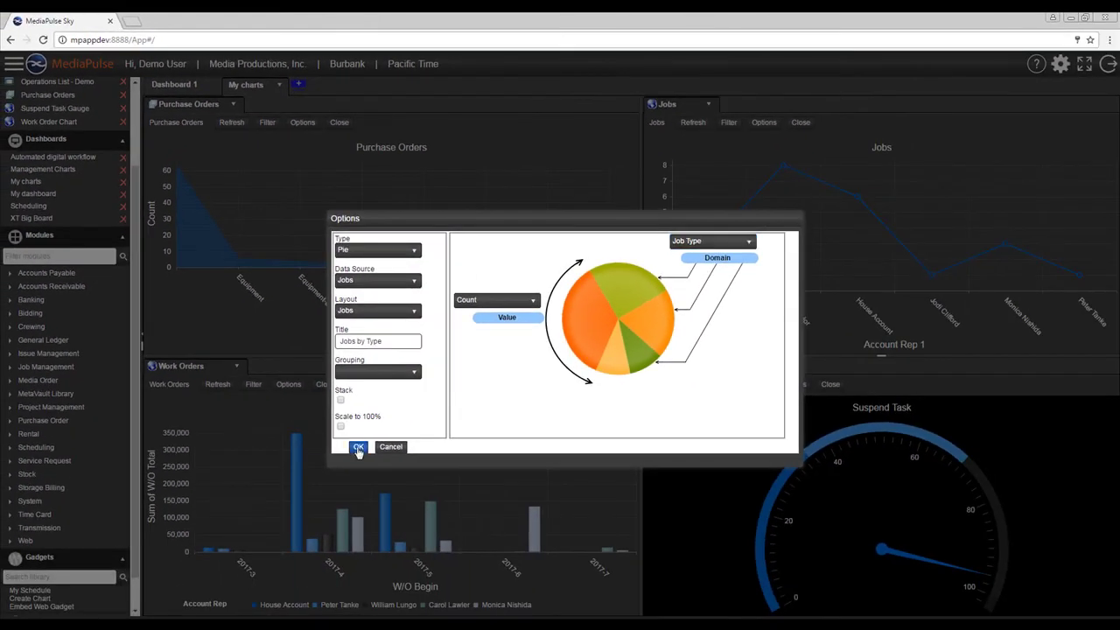
left_click(358, 448)
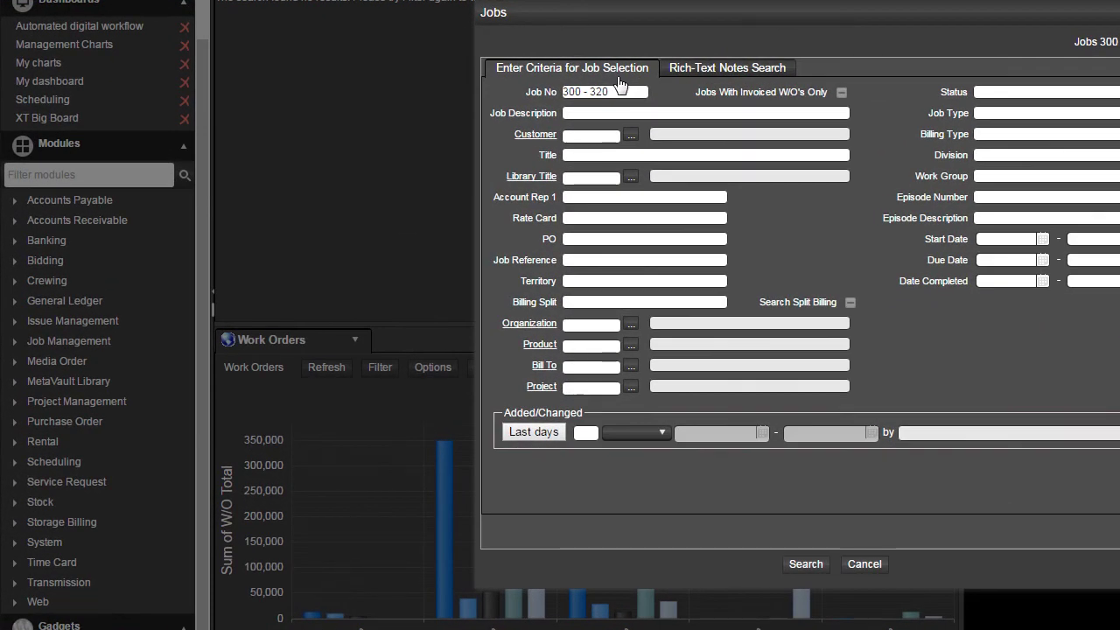
Run the Jobs search, dock the Jobs by Type pie beside Purchase Orders, and open Management Charts
left_click(797, 567)
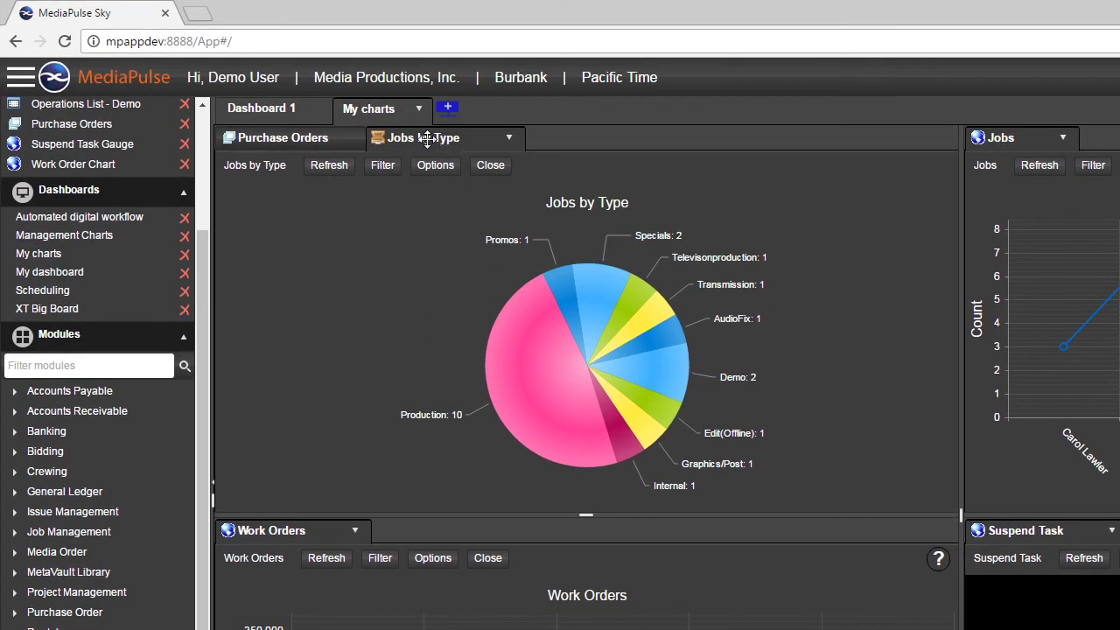
left_click_drag(426, 139, 818, 274)
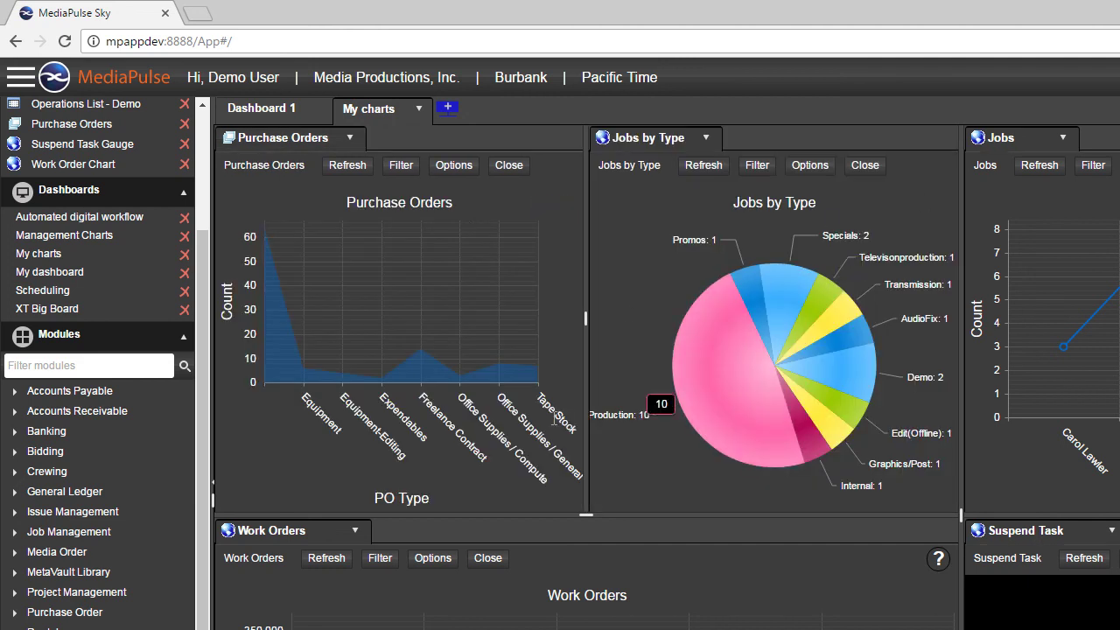
left_click(66, 235)
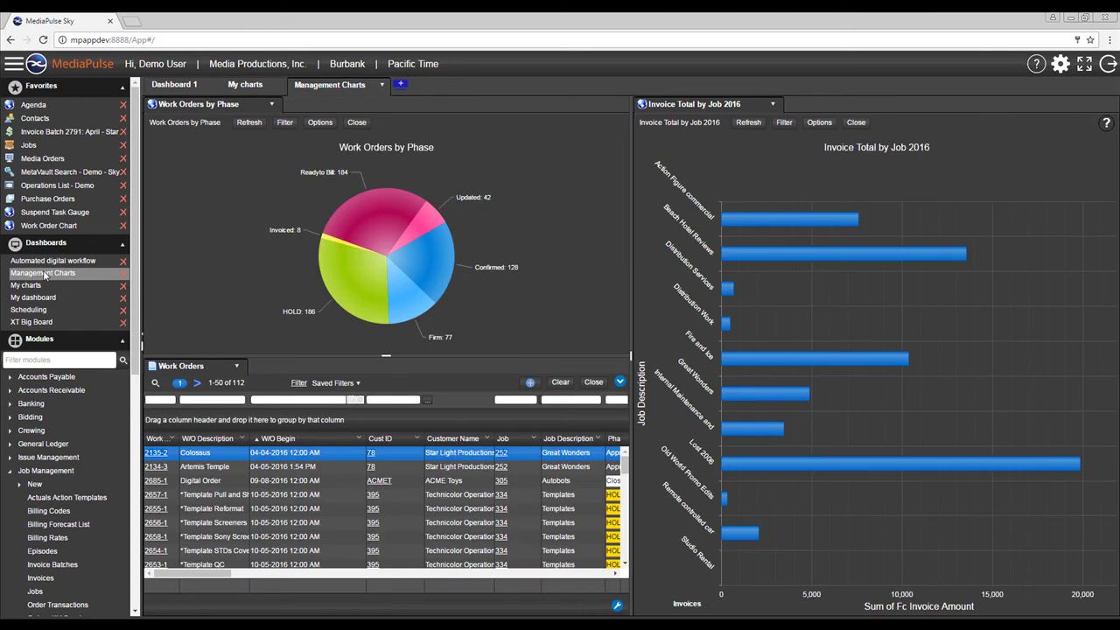
mouse_move(347, 290)
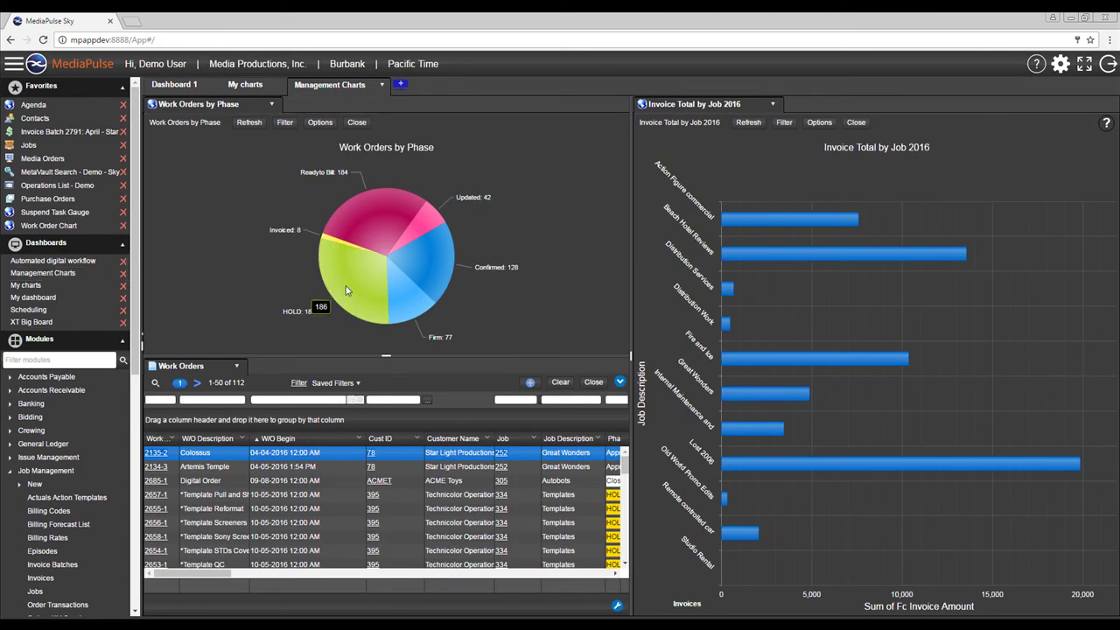